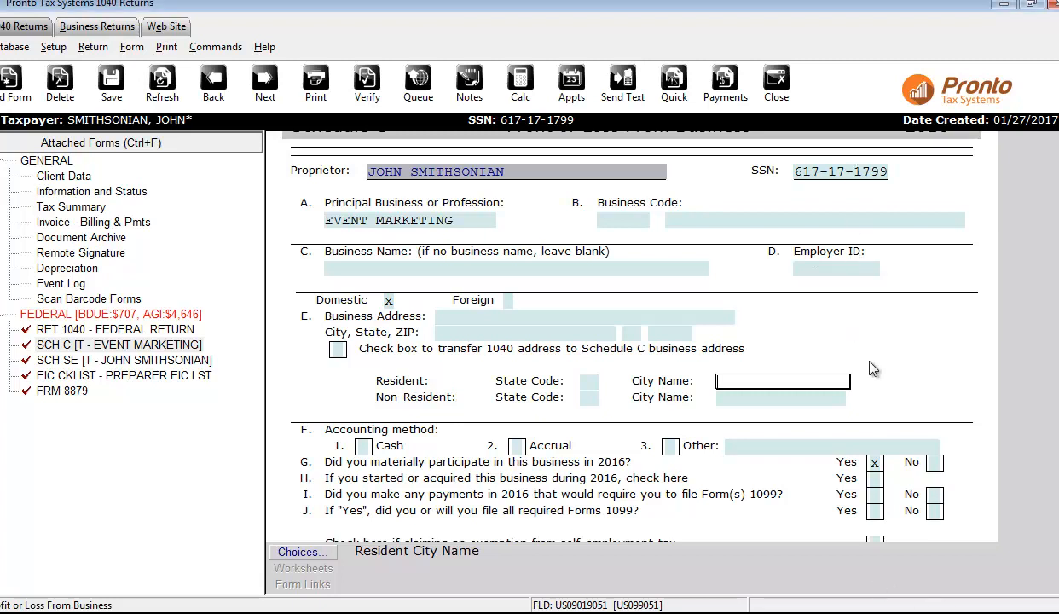
# Start a new asset under the Car/Truck vehicle allocation in the return's depreciation list.
pyautogui.scroll(1, 873, 369)
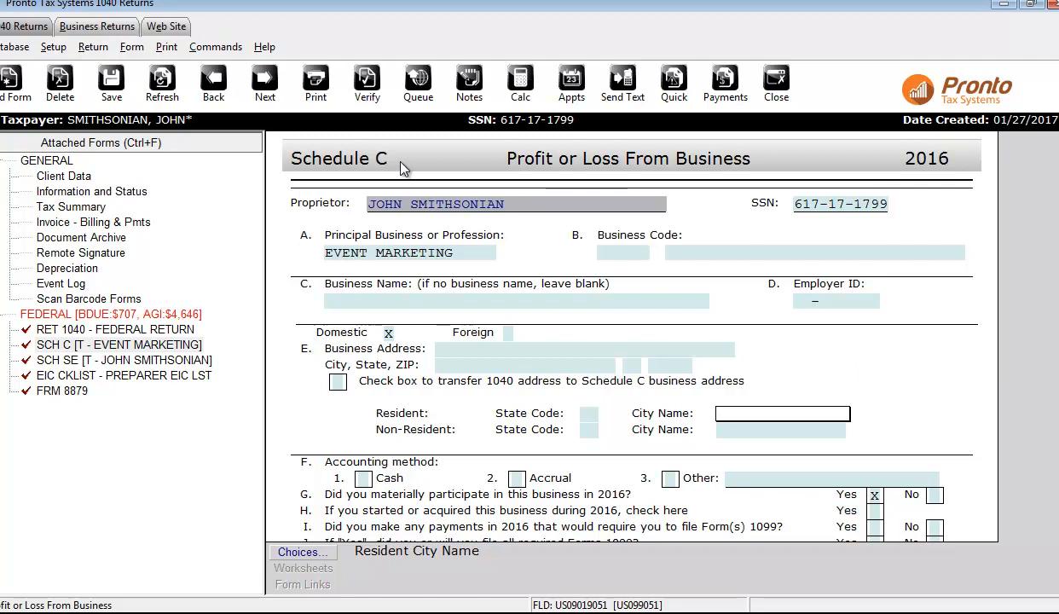
pyautogui.click(868, 347)
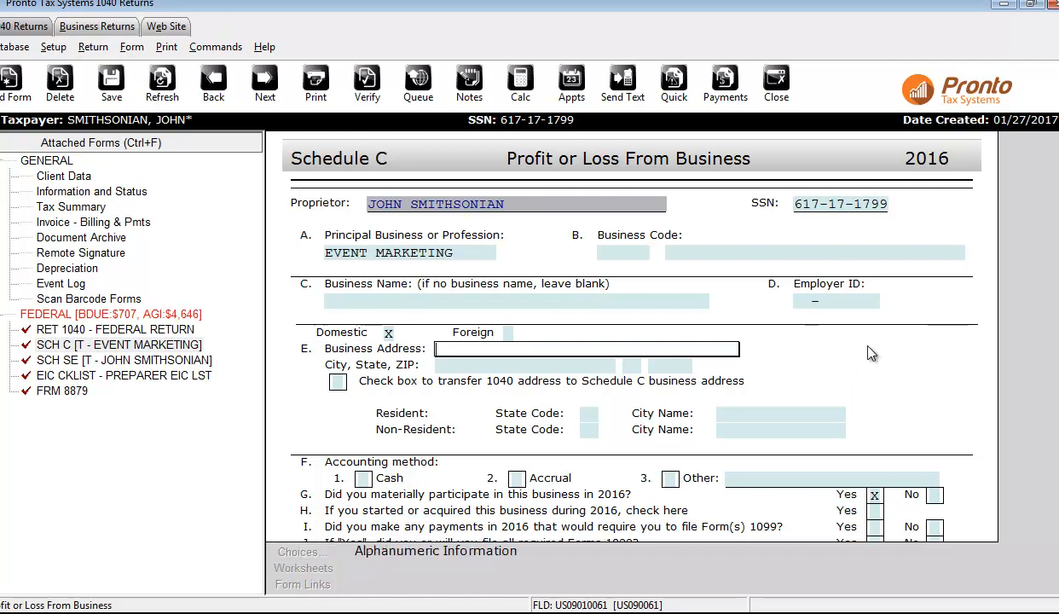
pyautogui.hotkey('ctrl', 'd')
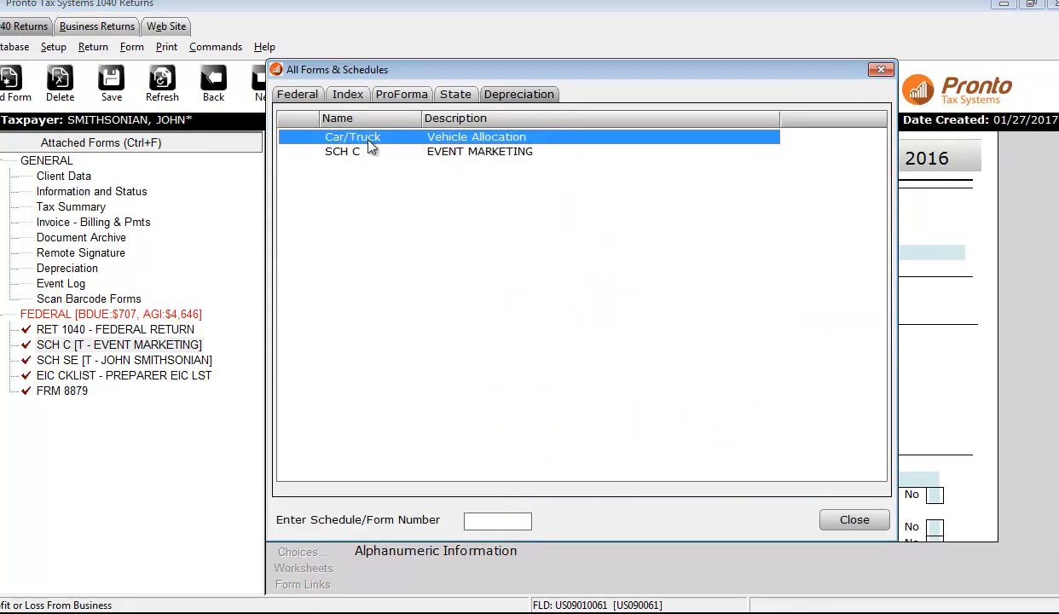
pyautogui.doubleClick(457, 143)
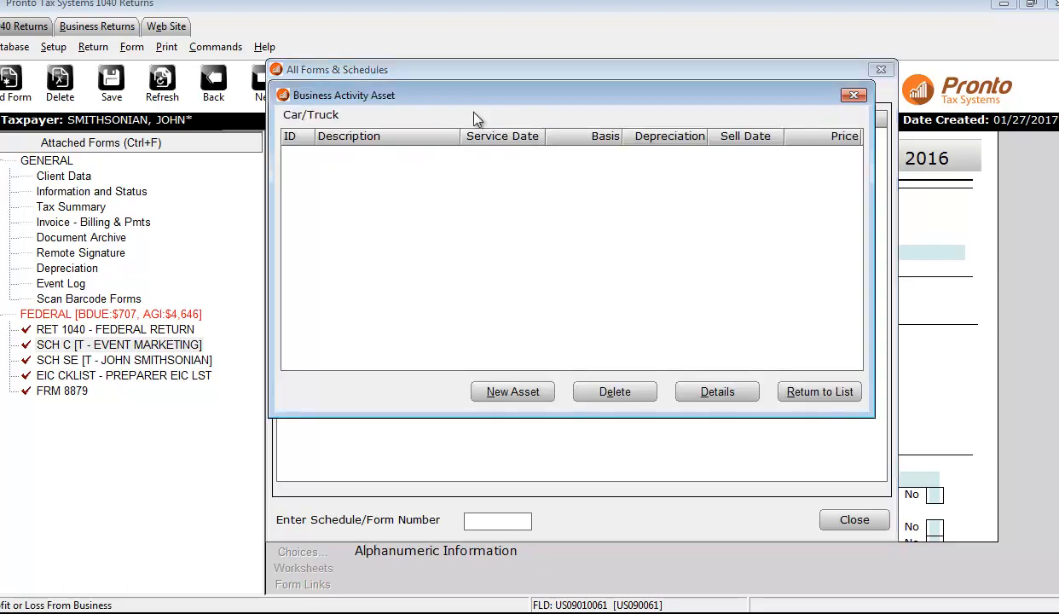
pyautogui.click(516, 393)
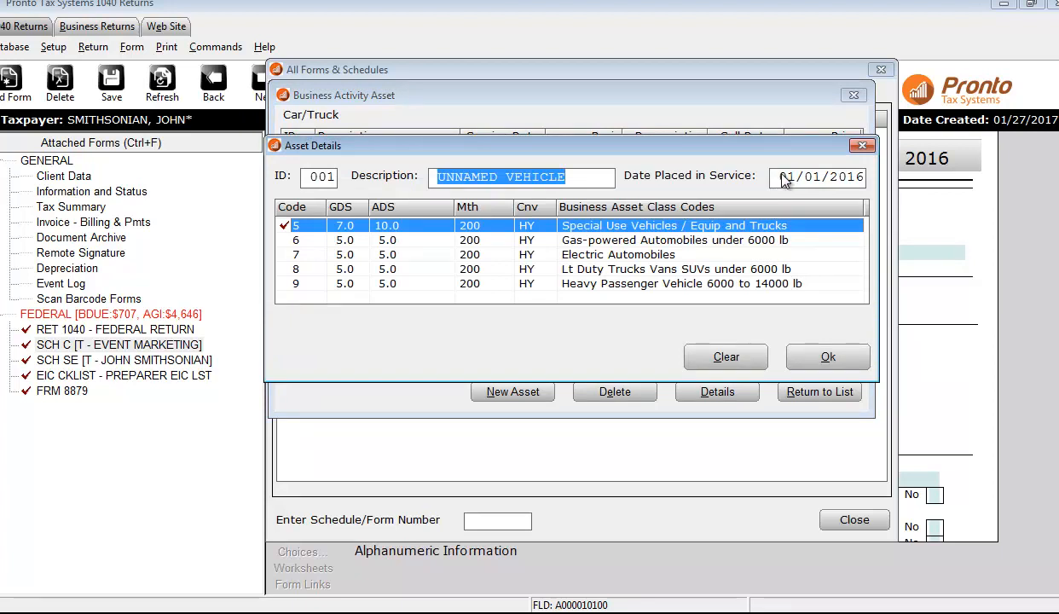
# Fill in the asset details with description FORD RANGER, service date 05/06 and class Gas-powered Automobiles under 6000 lb.
pyautogui.write('FORD RANGER')
pyautogui.press('Tab')
pyautogui.write('05/06')
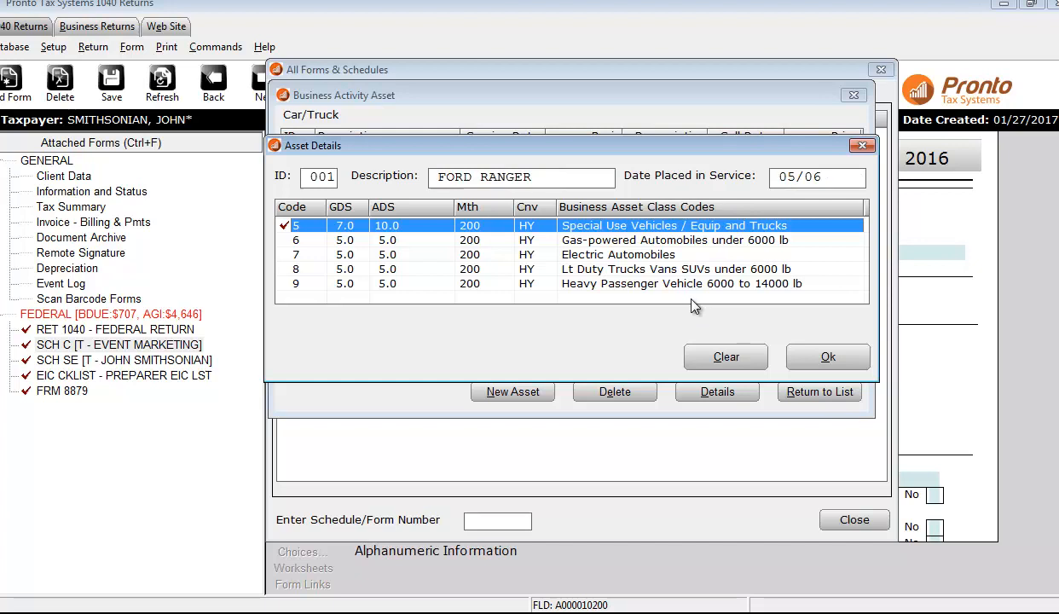
pyautogui.click(670, 242)
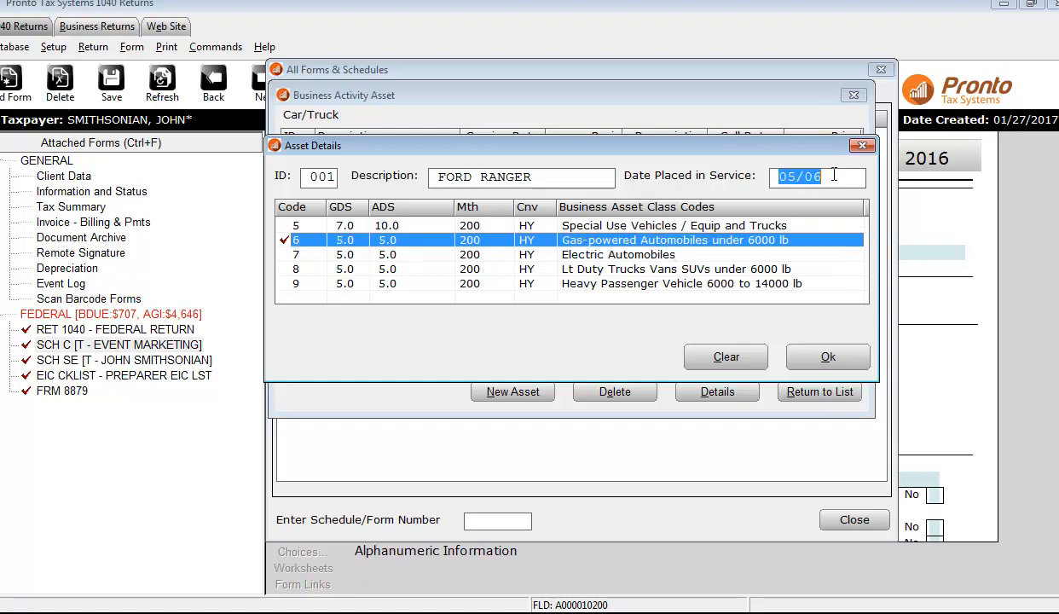
# Set the date placed in service to 05/12/2016 and accept the gas-powered automobile class for the asset.
pyautogui.click(809, 171)
pyautogui.moveTo(775, 170); pyautogui.dragTo(830, 172)
pyautogui.write('1')
pyautogui.press('BackSpace')
pyautogui.write('01')
pyautogui.press('BackSpace')
pyautogui.press('BackSpace')
pyautogui.write('1')
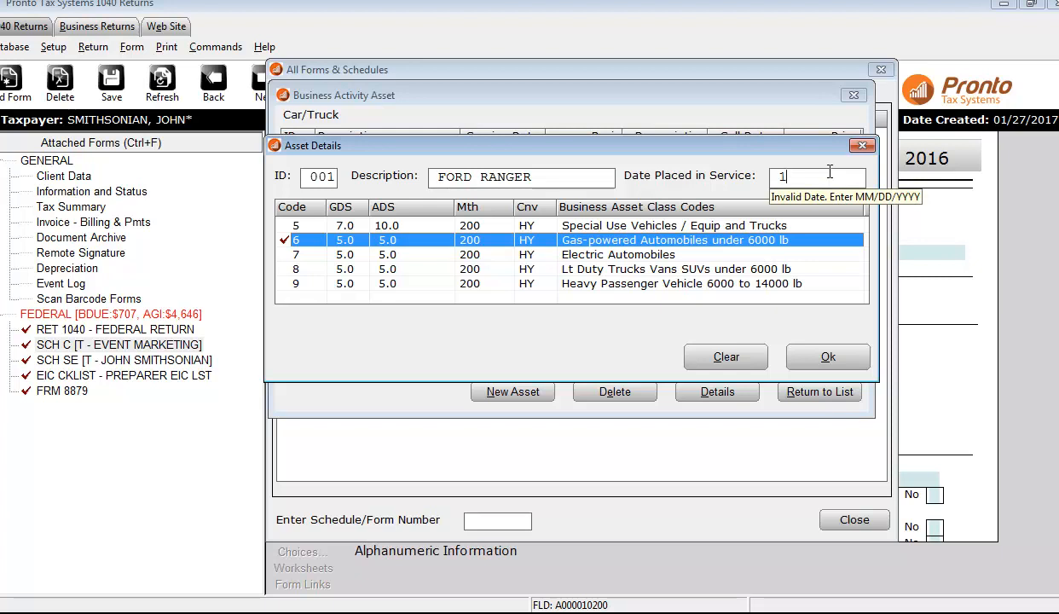
pyautogui.press('BackSpace')
pyautogui.write('05')
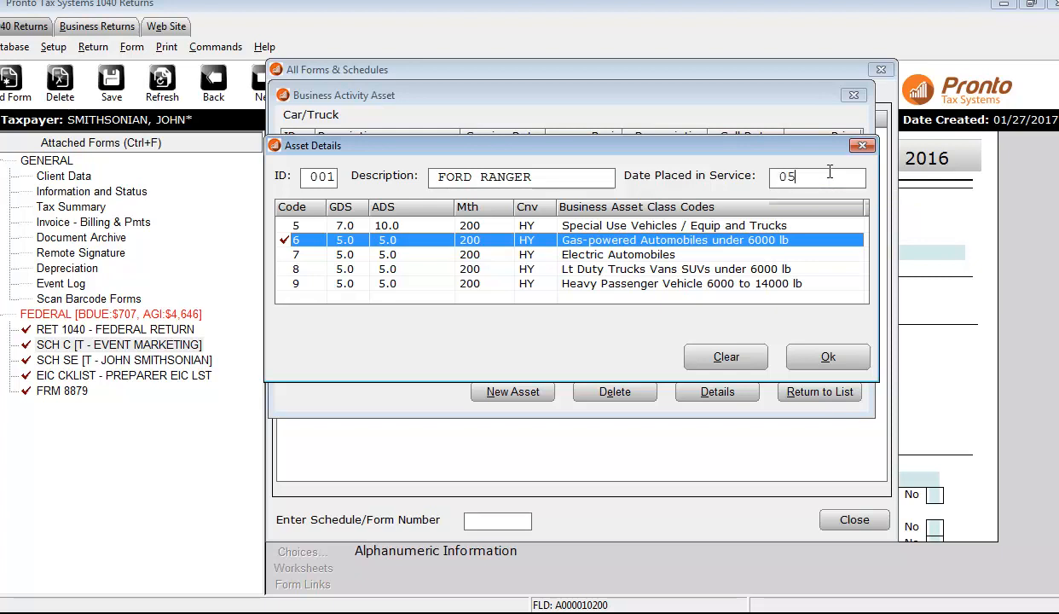
pyautogui.write('/12/2016')
pyautogui.doubleClick(717, 241)
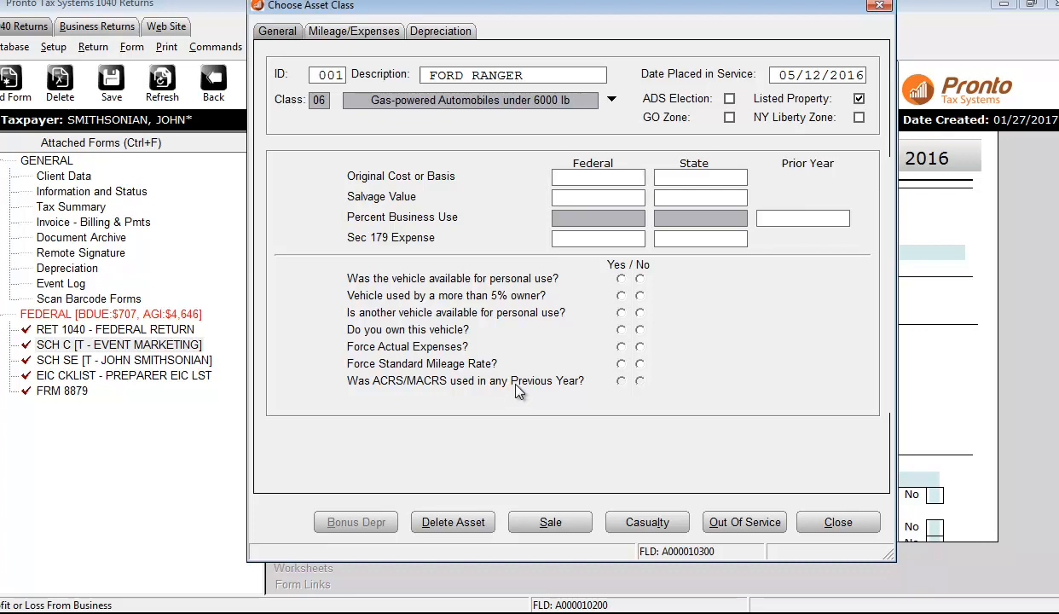
# Answer Yes to personal use and more than 5% owner, No to another vehicle, ownership, forced actual expenses and forced standard mileage, then close the asset.
pyautogui.click(587, 239)
pyautogui.click(621, 279)
pyautogui.click(622, 296)
pyautogui.click(640, 313)
pyautogui.click(640, 330)
pyautogui.click(640, 347)
pyautogui.click(640, 363)
pyautogui.click(863, 529)
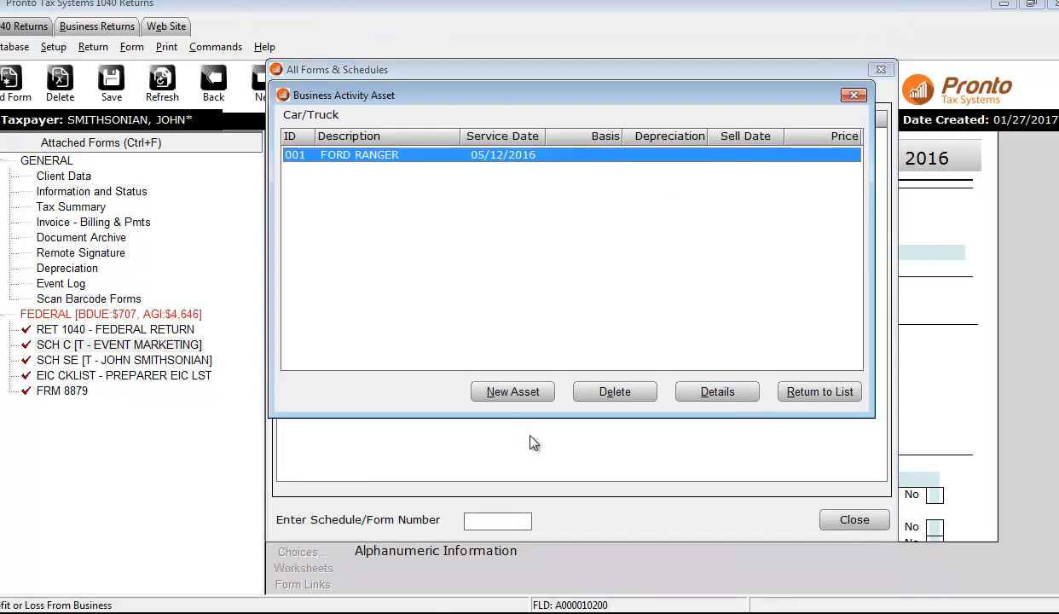
# Open the federal Car and Truck Expense Worksheet by looking up CAR and review the general information for vehicle 1.
pyautogui.click(862, 98)
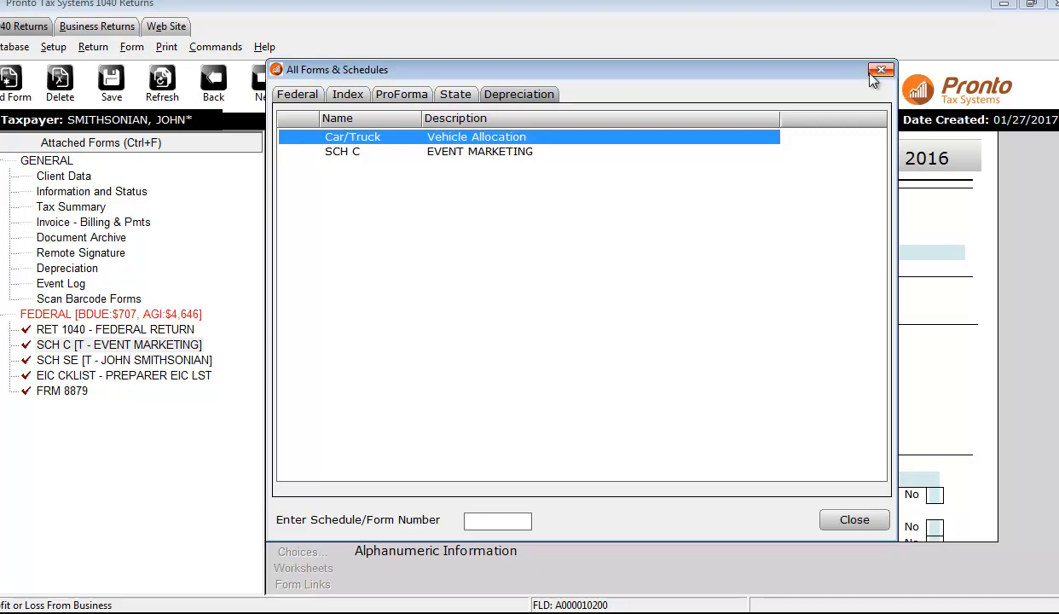
pyautogui.click(303, 99)
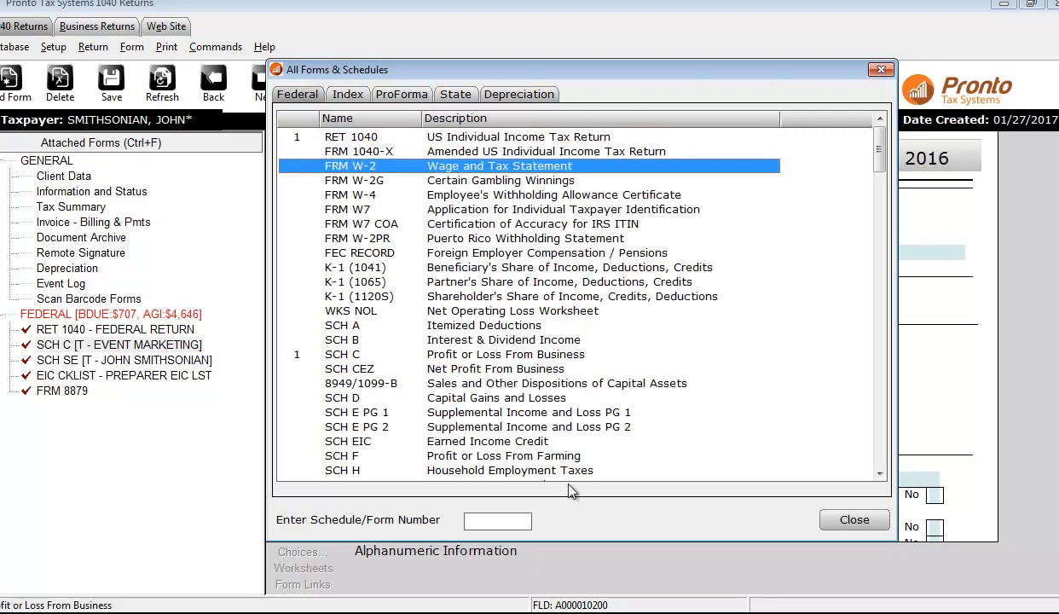
pyautogui.click(488, 518)
pyautogui.write('CAR')
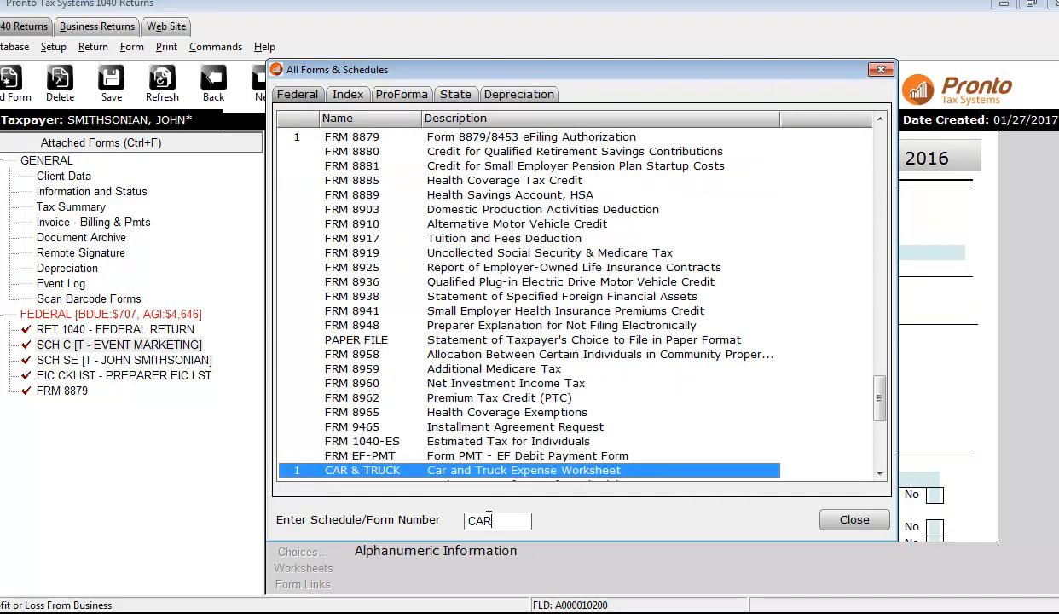
pyautogui.doubleClick(582, 476)
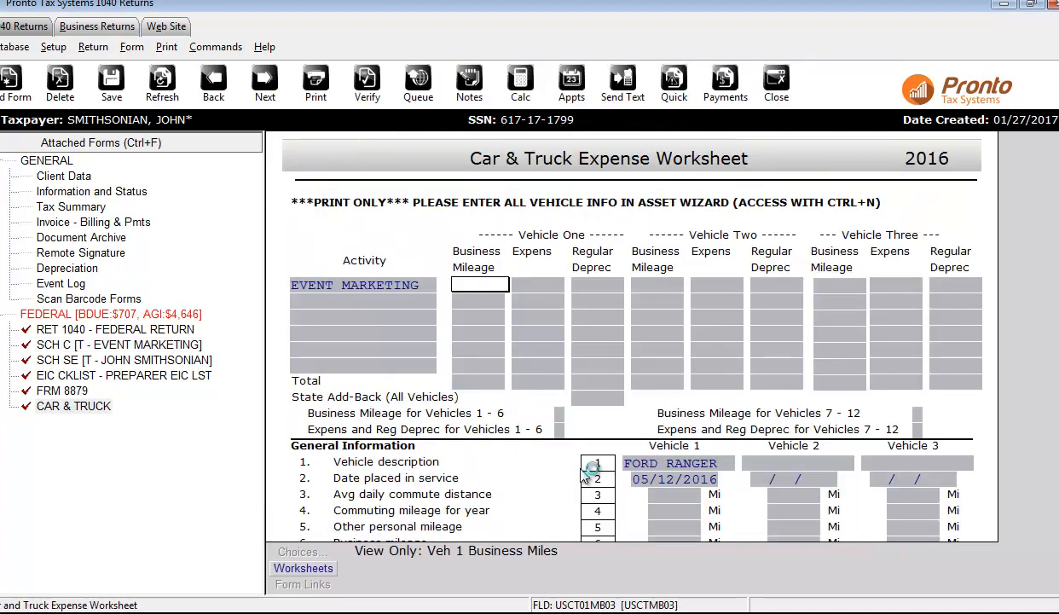
pyautogui.click(757, 463)
pyautogui.scroll(-3, 734, 477)
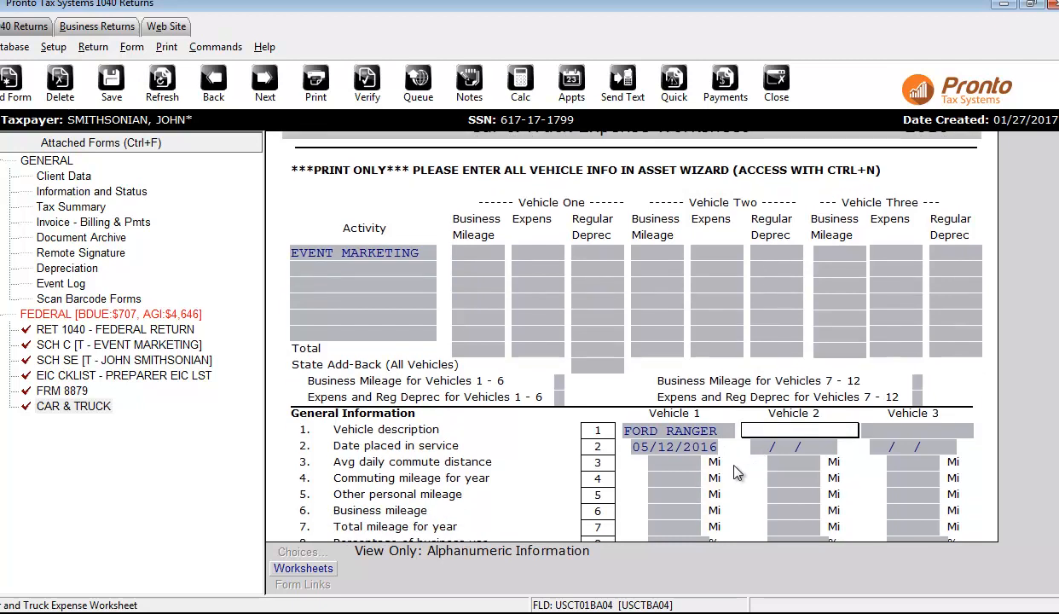
pyautogui.click(655, 364)
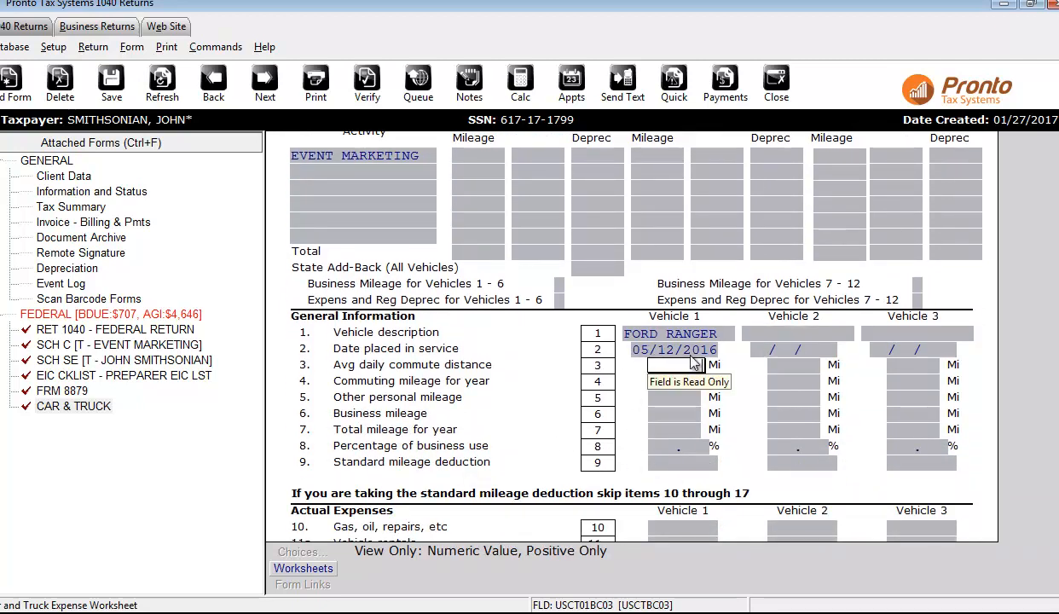
pyautogui.click(682, 333)
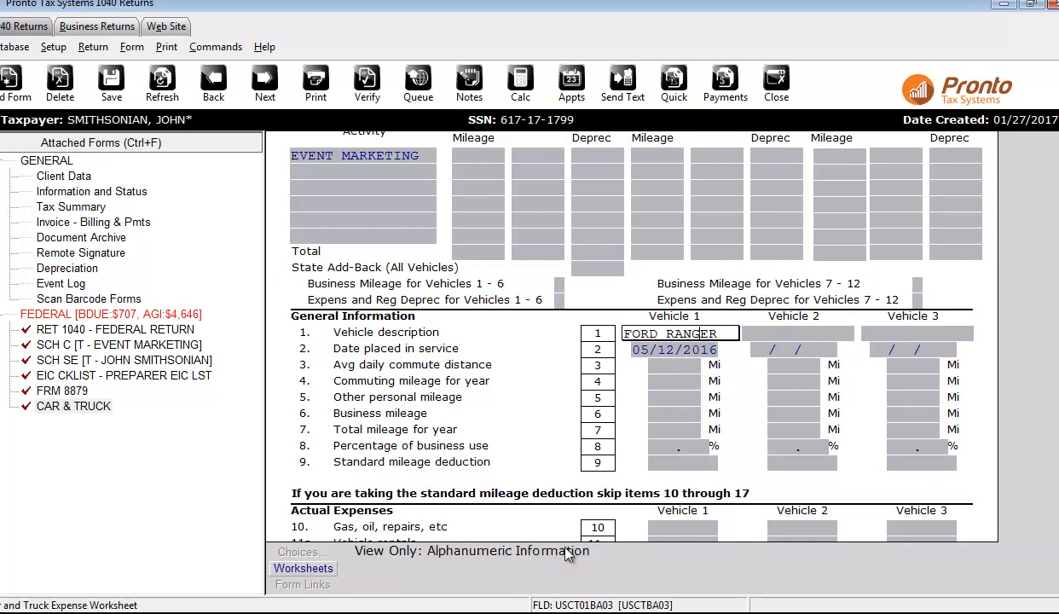
pyautogui.scroll(3, 568, 553)
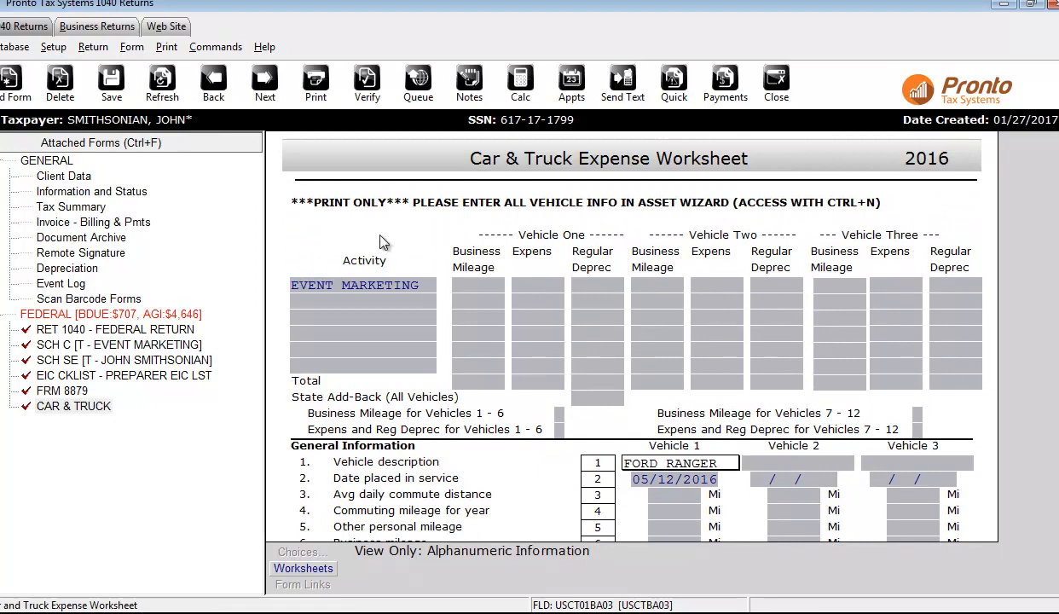
# Reopen the FORD RANGER asset from the Car/Truck depreciation entry and show its mileage and expense details.
pyautogui.hotkey('ctrl', 'n')
pyautogui.doubleClick(488, 136)
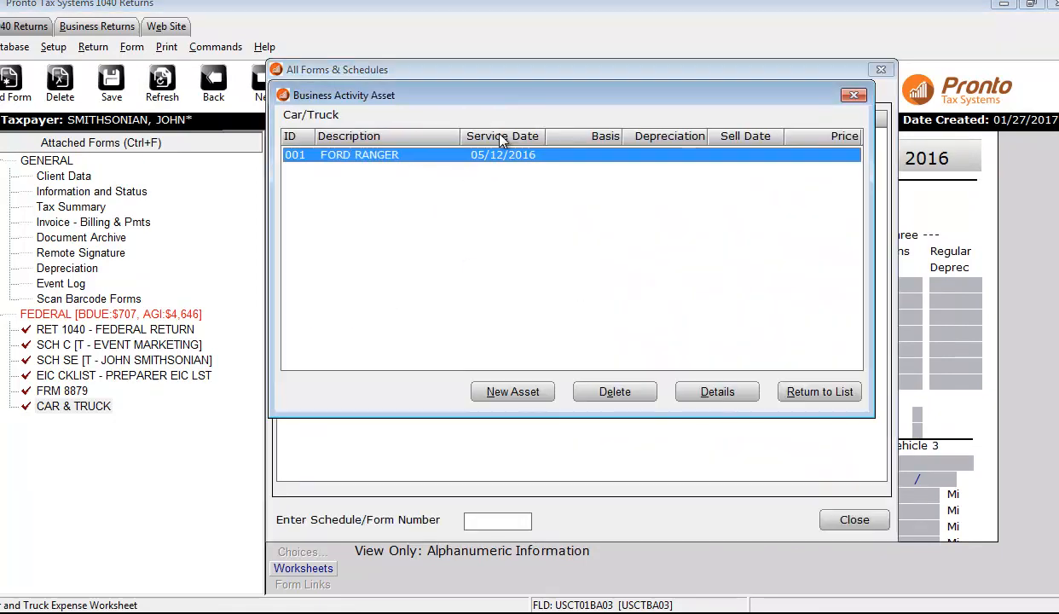
pyautogui.doubleClick(375, 154)
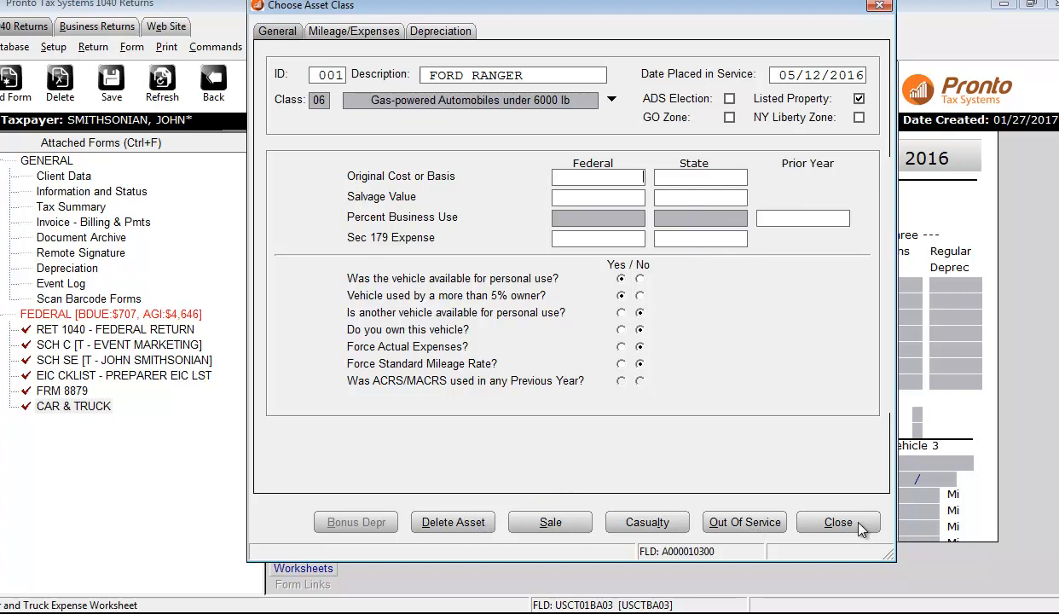
pyautogui.click(331, 32)
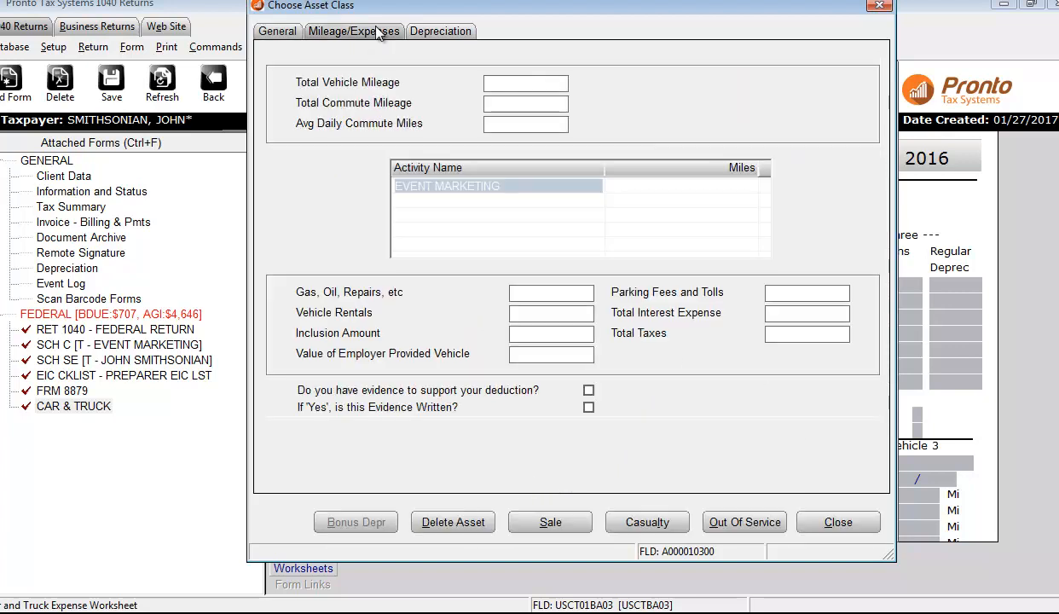
pyautogui.click(275, 32)
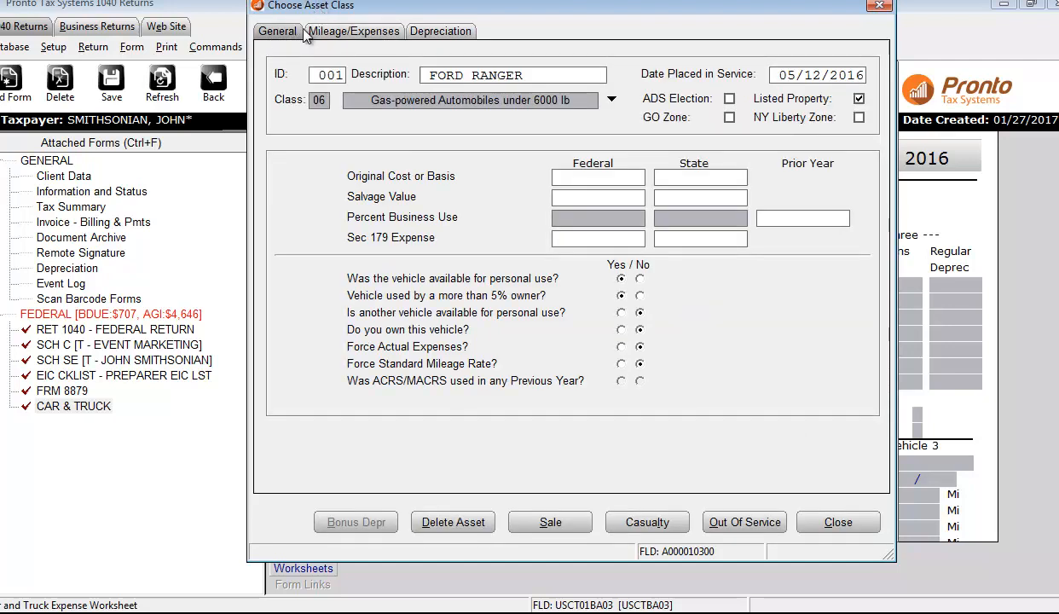
pyautogui.moveTo(341, 7); pyautogui.dragTo(311, 49)
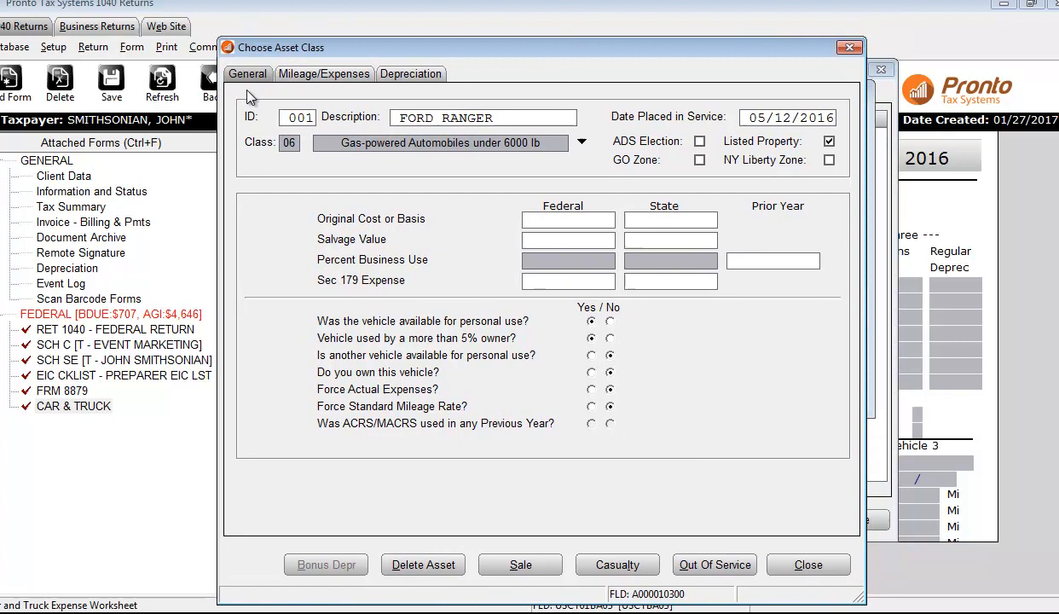
pyautogui.click(304, 75)
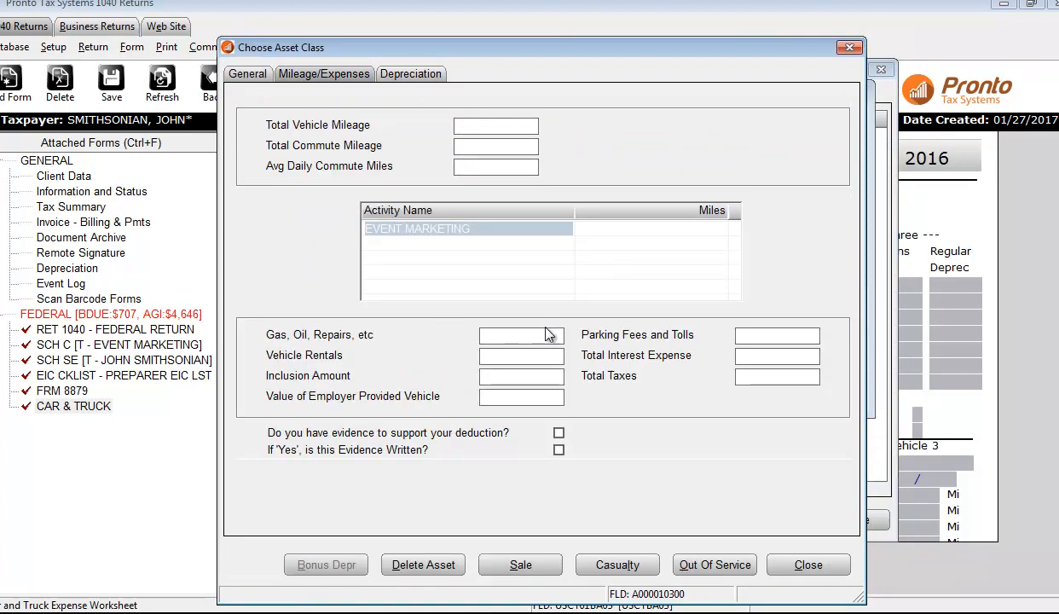
# Enter 8000 as the total vehicle mileage and 5000 miles for the EVENT MARKETING activity.
pyautogui.click(511, 126)
pyautogui.write('8000')
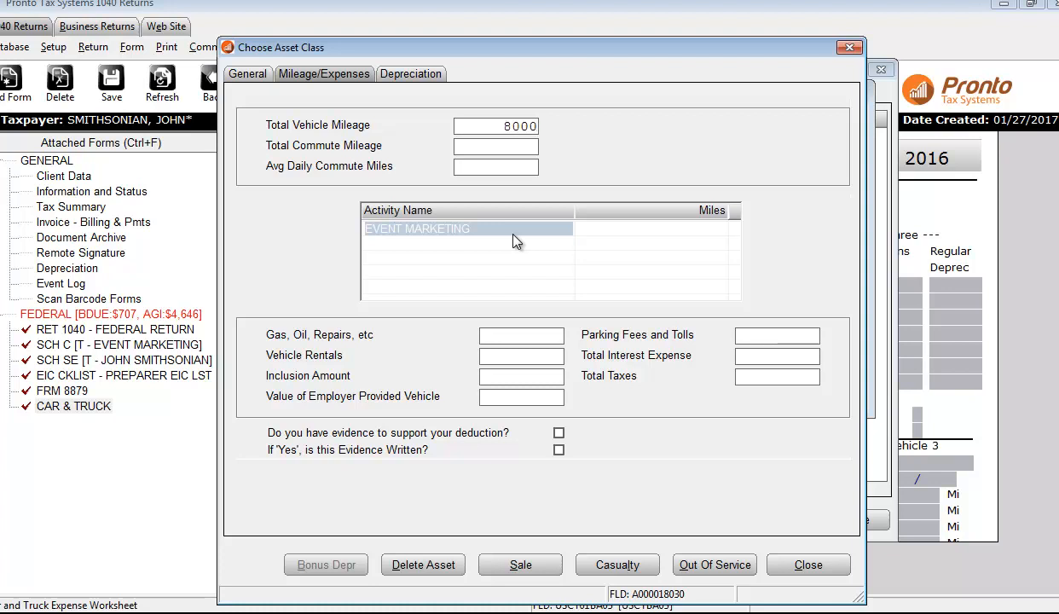
pyautogui.click(503, 165)
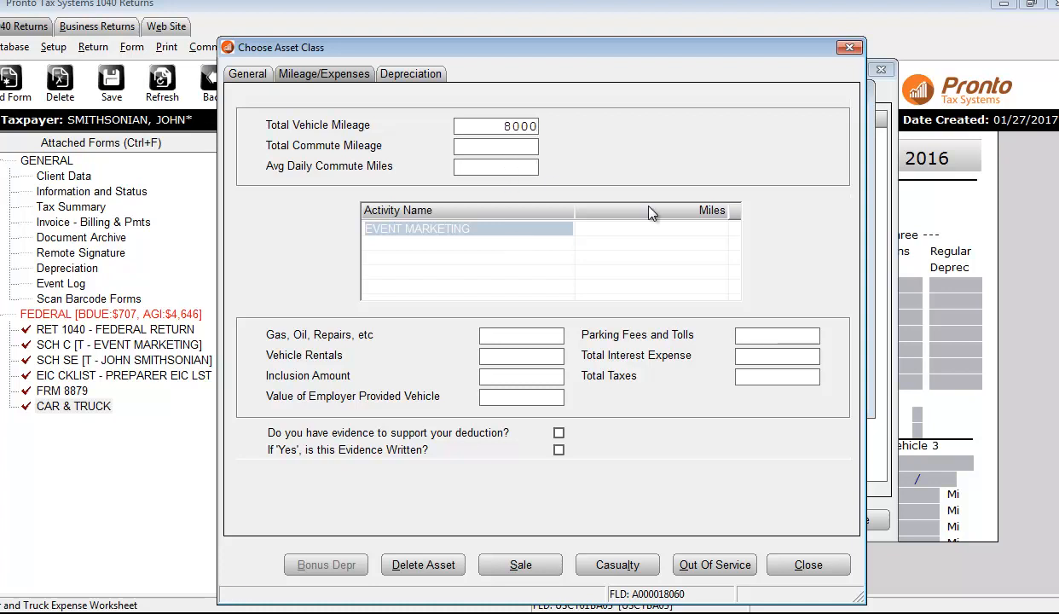
pyautogui.click(497, 143)
pyautogui.click(650, 227)
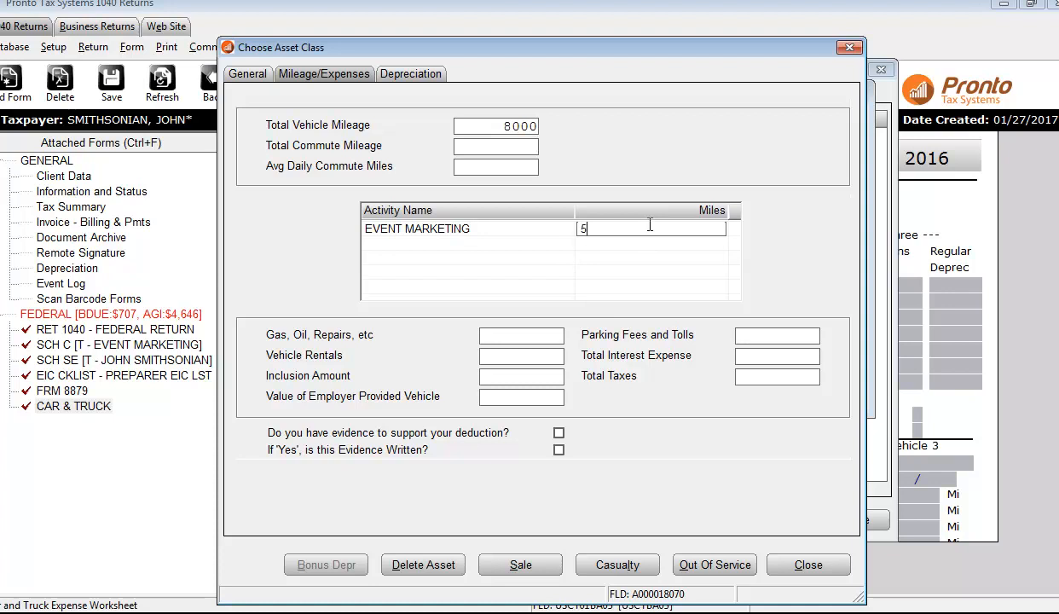
# Enter 2411 for gas, oil and repairs and 2400 for vehicle rentals.
pyautogui.click(544, 334)
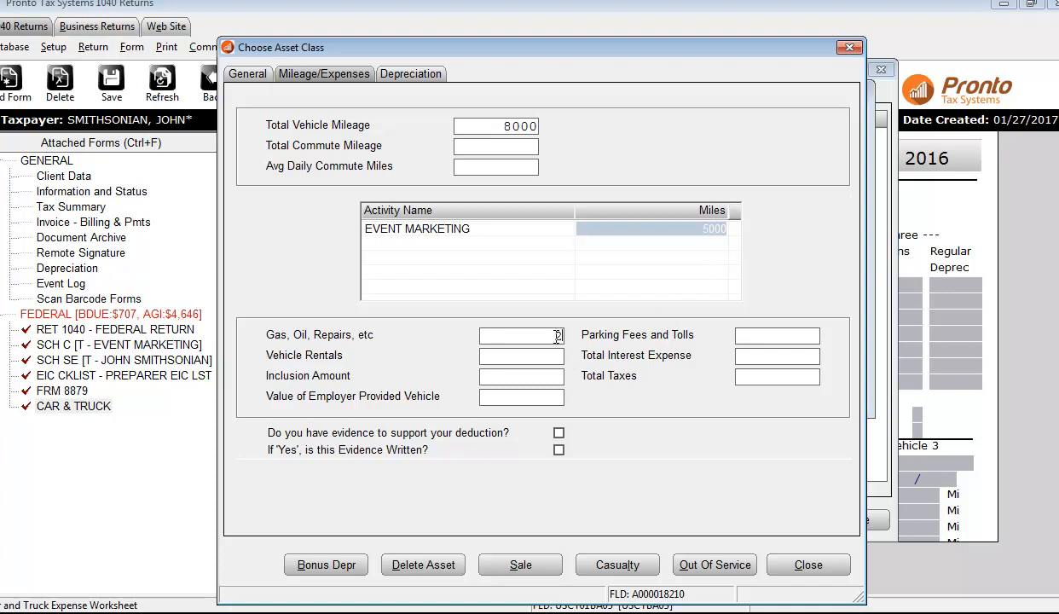
pyautogui.write('2400')
pyautogui.click(549, 360)
pyautogui.write('2400')
pyautogui.click(525, 335)
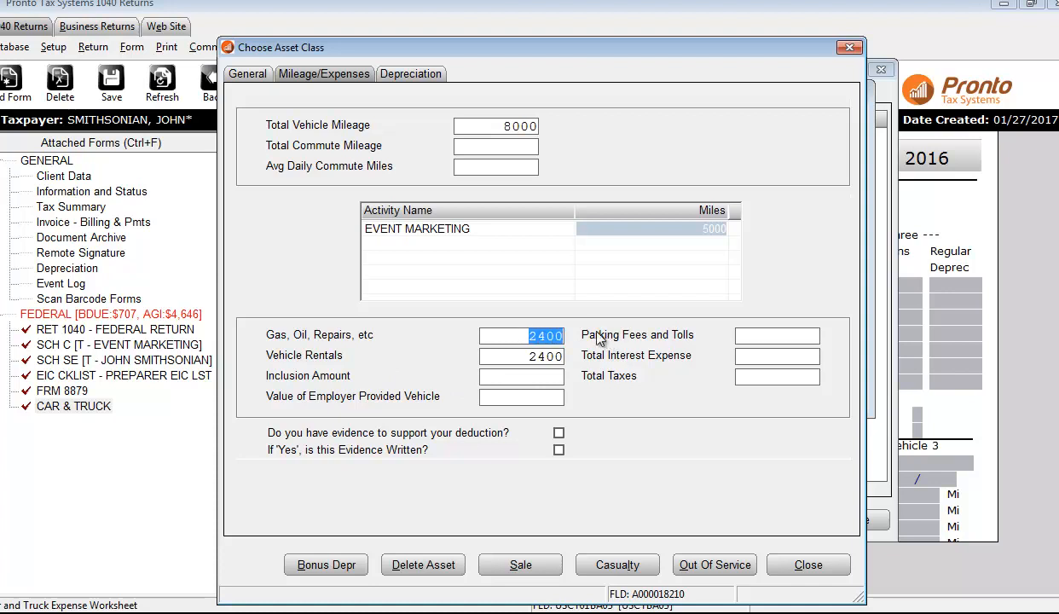
pyautogui.write('2411')
pyautogui.click(559, 355)
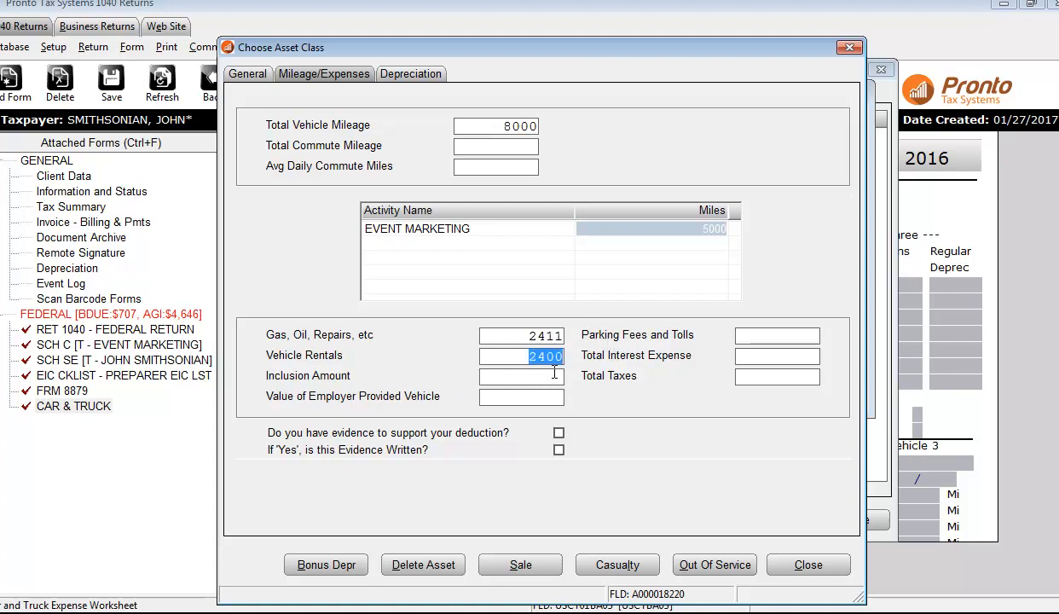
pyautogui.click(553, 375)
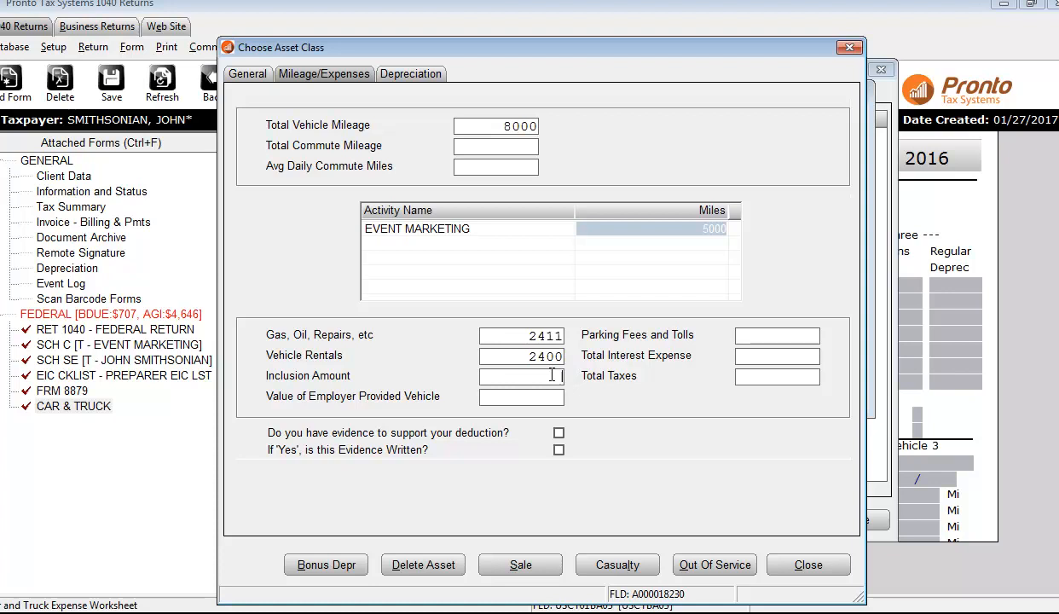
# Switch to the Firefox window with the Forbes article and search the web for LEASE INCLUSION AMOUNT.
pyautogui.click(137, 613)
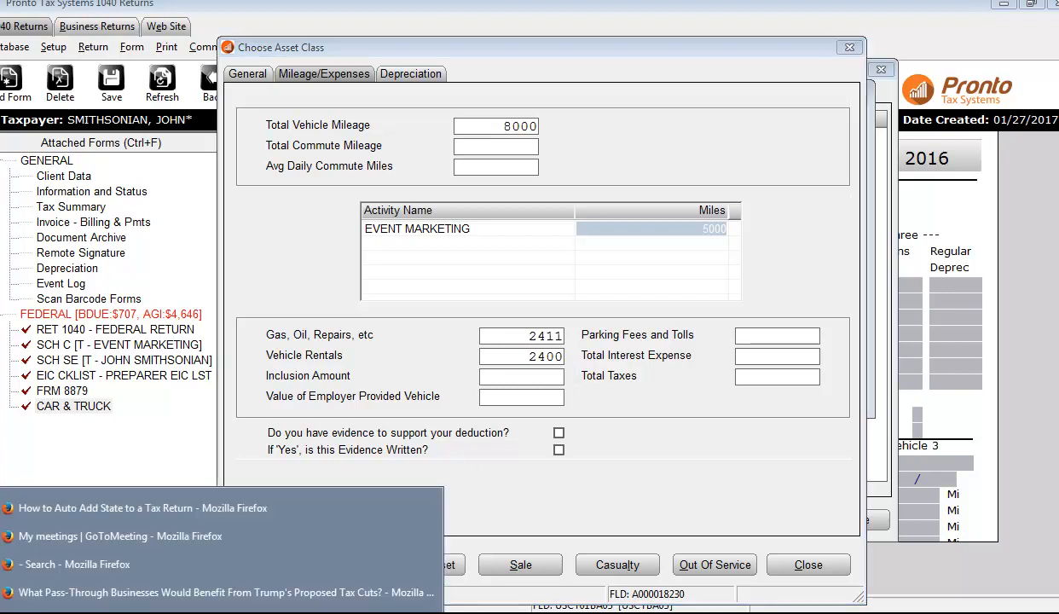
pyautogui.click(138, 592)
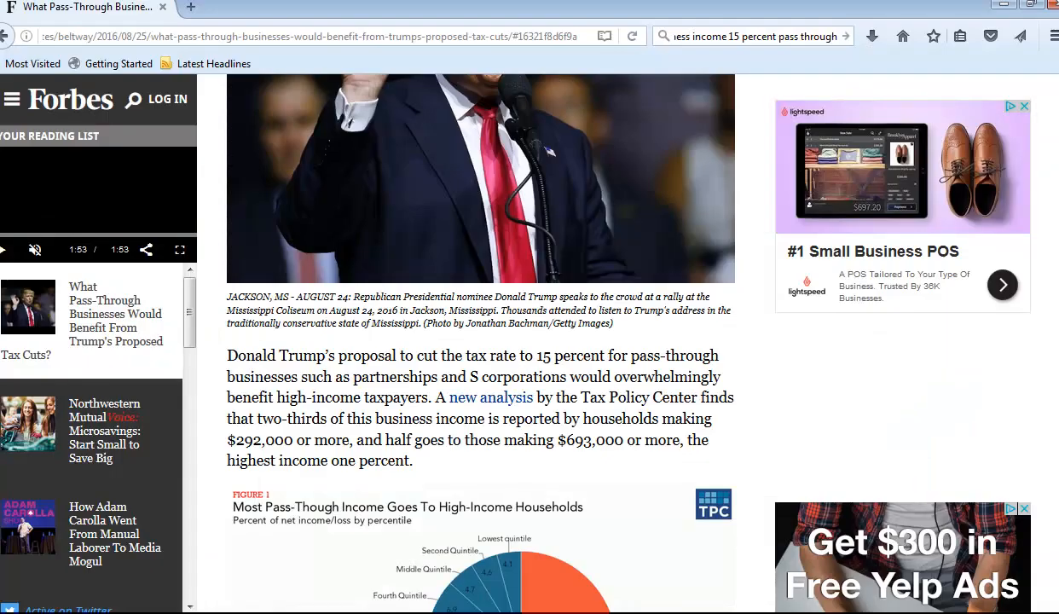
pyautogui.click(759, 35)
pyautogui.write('LEA')
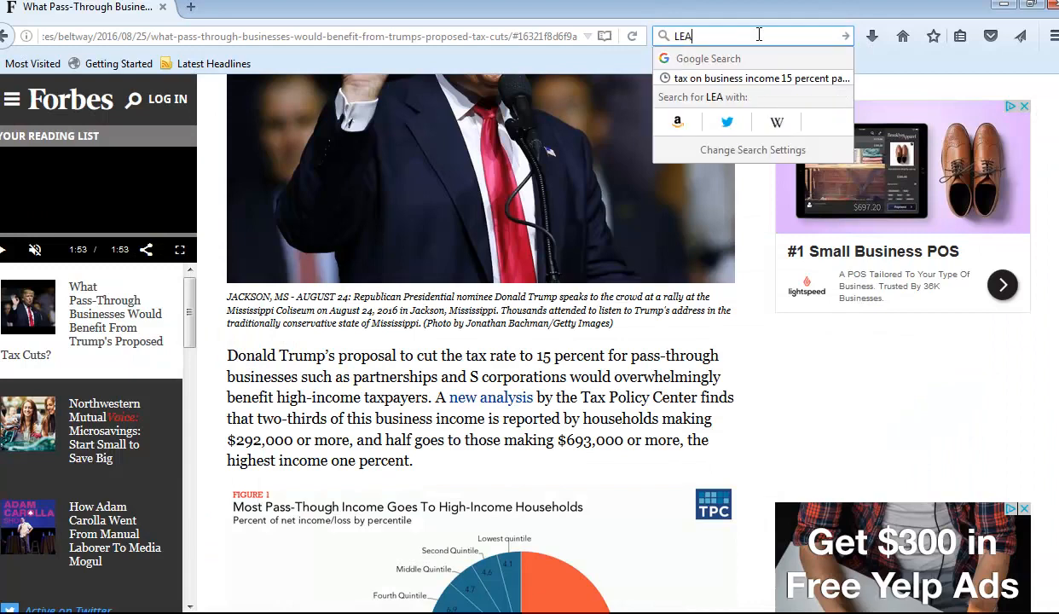
pyautogui.write('SE INCLUSION AMOUNT')
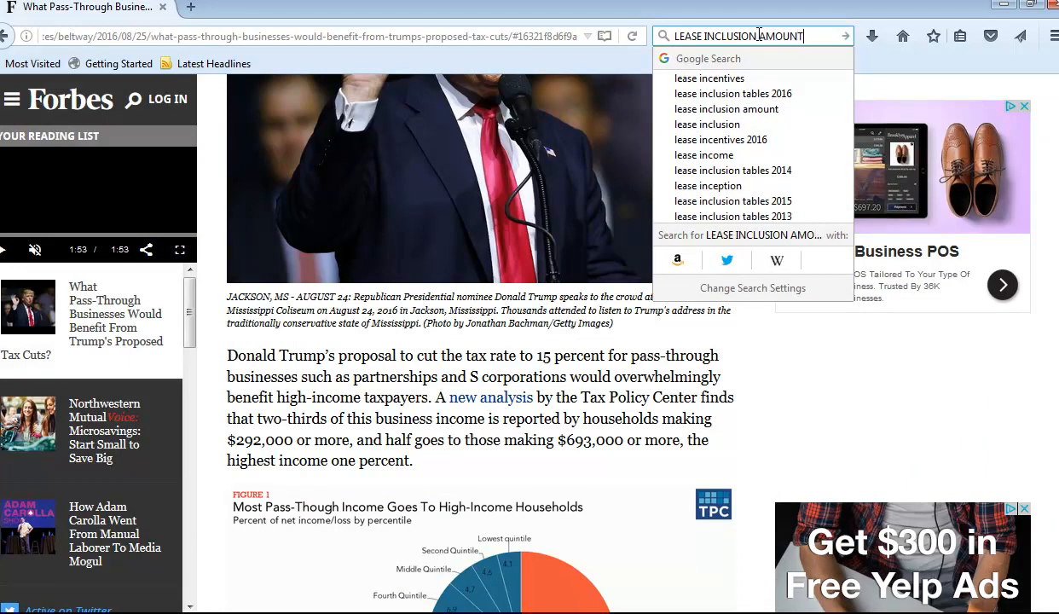
pyautogui.press('Return')
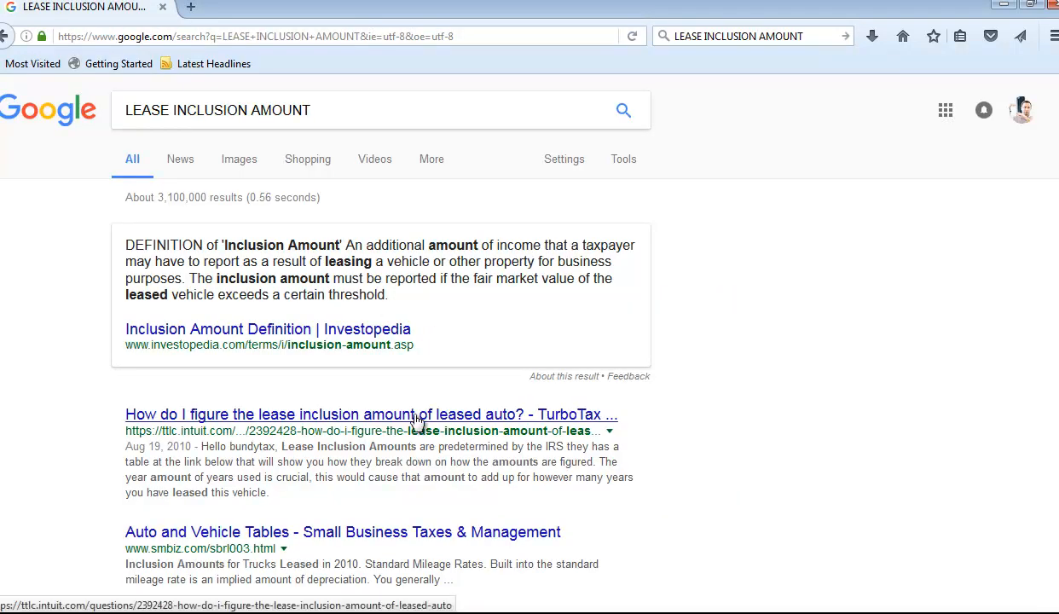
# Open the Investopedia definition of Inclusion Amount and read how it applies to leased vehicles, continuing through the Gap Amount entry.
pyautogui.click(309, 335)
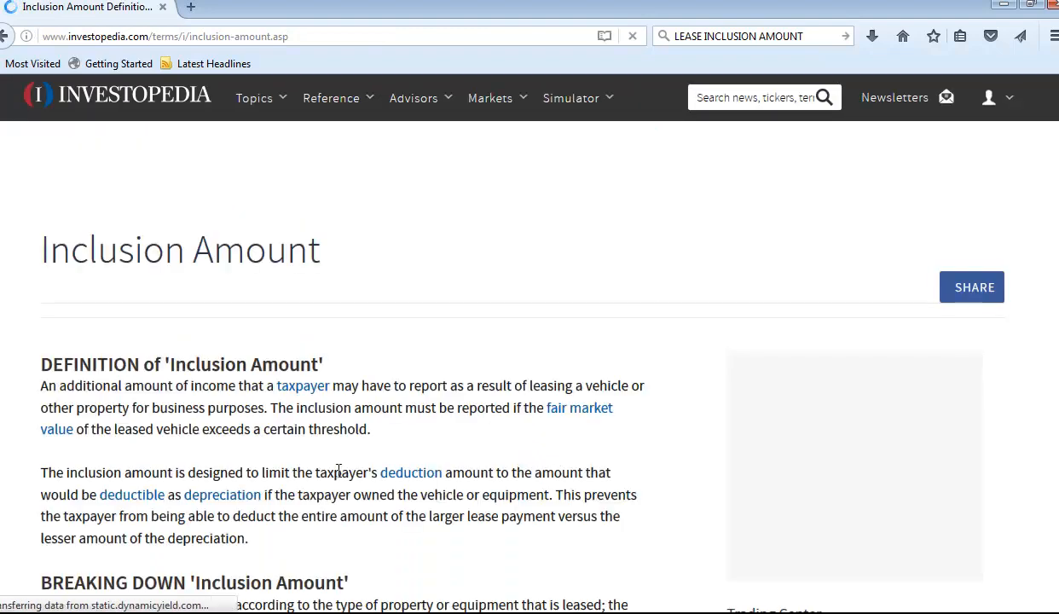
pyautogui.scroll(-4, 417, 461)
pyautogui.scroll(-3, 415, 452)
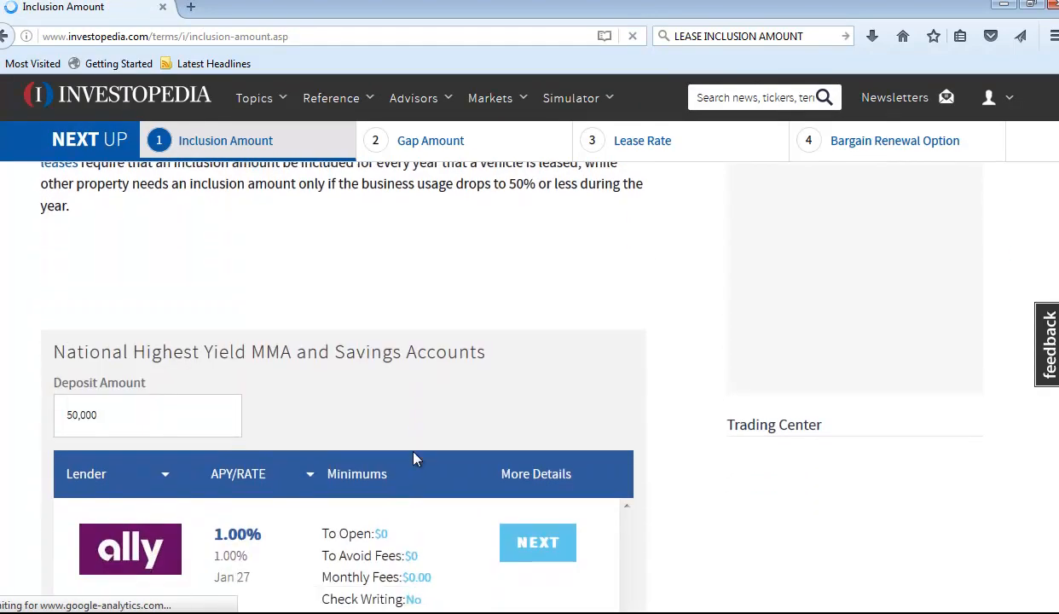
pyautogui.scroll(1, 417, 458)
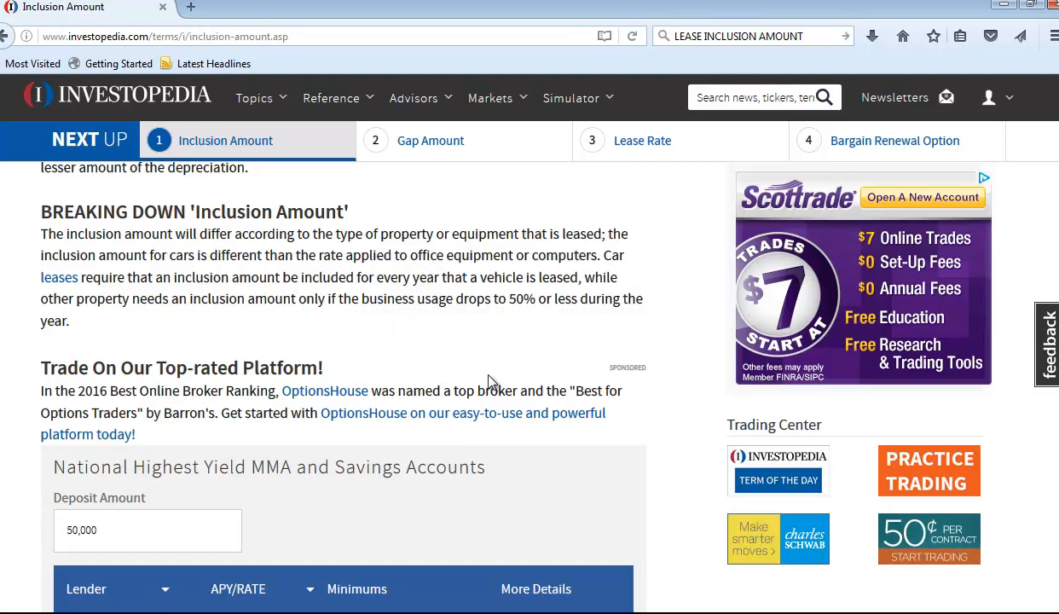
pyautogui.scroll(2, 489, 381)
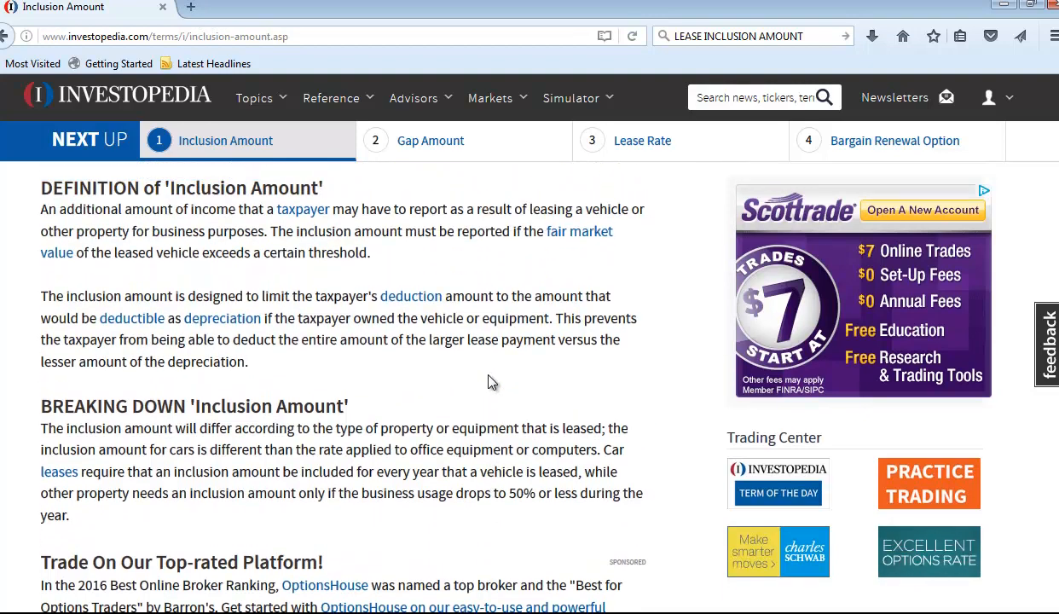
pyautogui.scroll(-2, 383, 374)
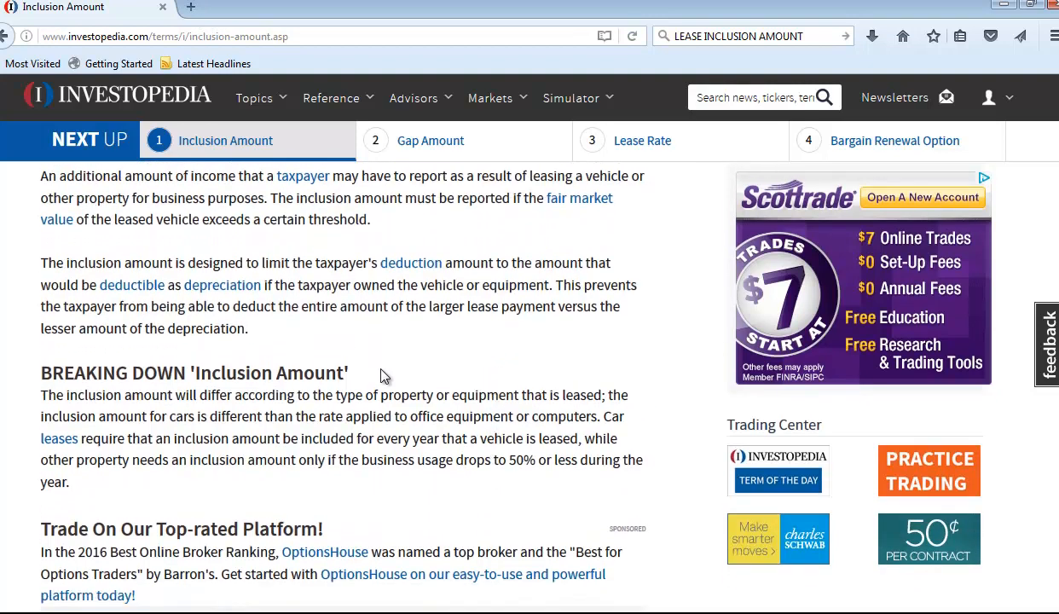
pyautogui.scroll(-15, 383, 380)
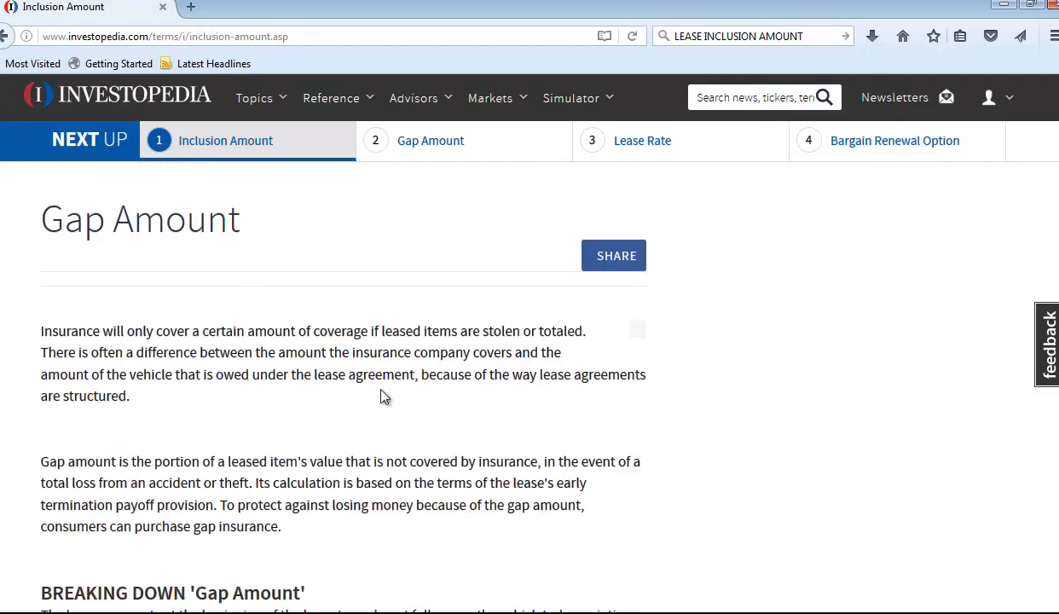
pyautogui.scroll(-3, 382, 397)
pyautogui.scroll(-3, 382, 393)
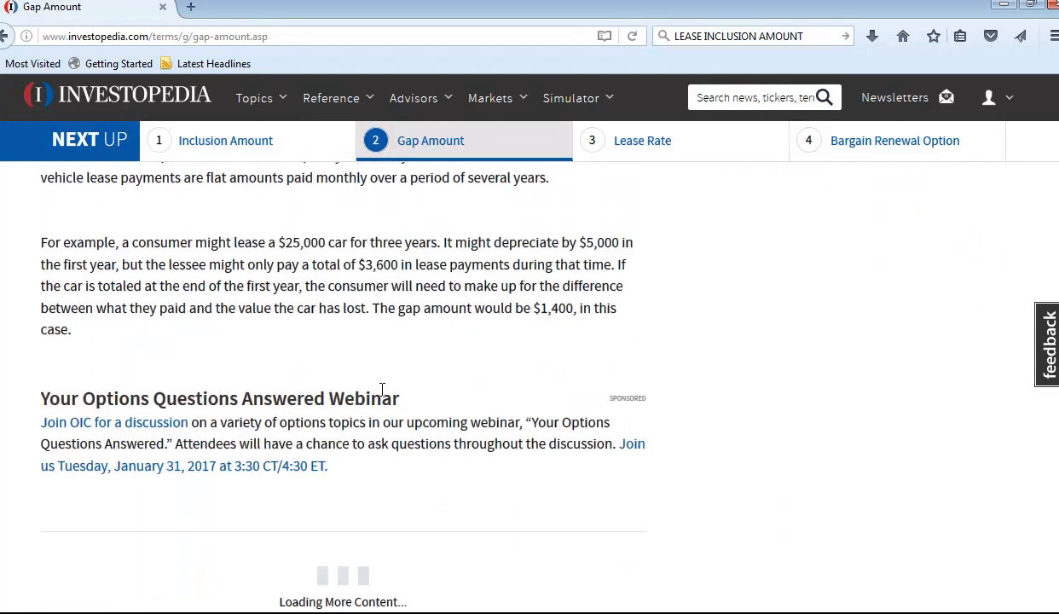
pyautogui.scroll(-2, 383, 394)
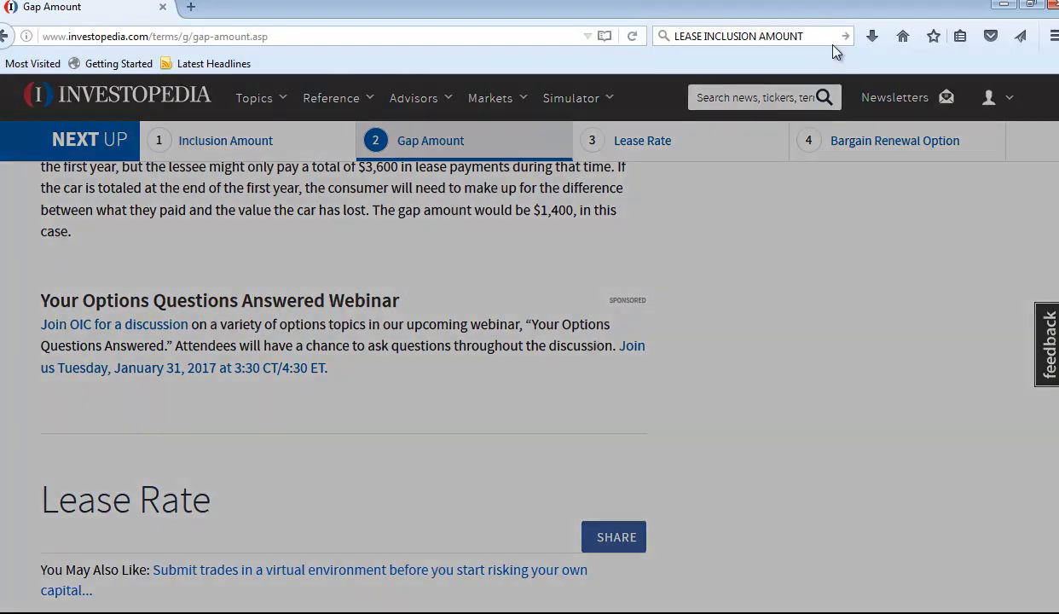
# Extend the web search to LEASE INCLUSION AMOUNT TABLE and run it.
pyautogui.click(817, 38)
pyautogui.click(818, 38)
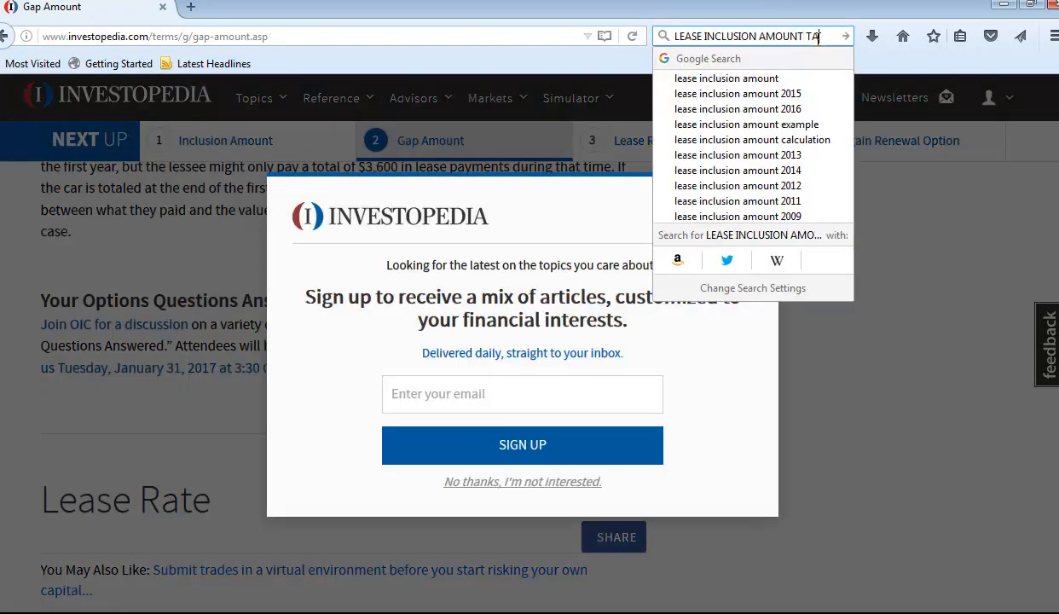
pyautogui.press('Return')
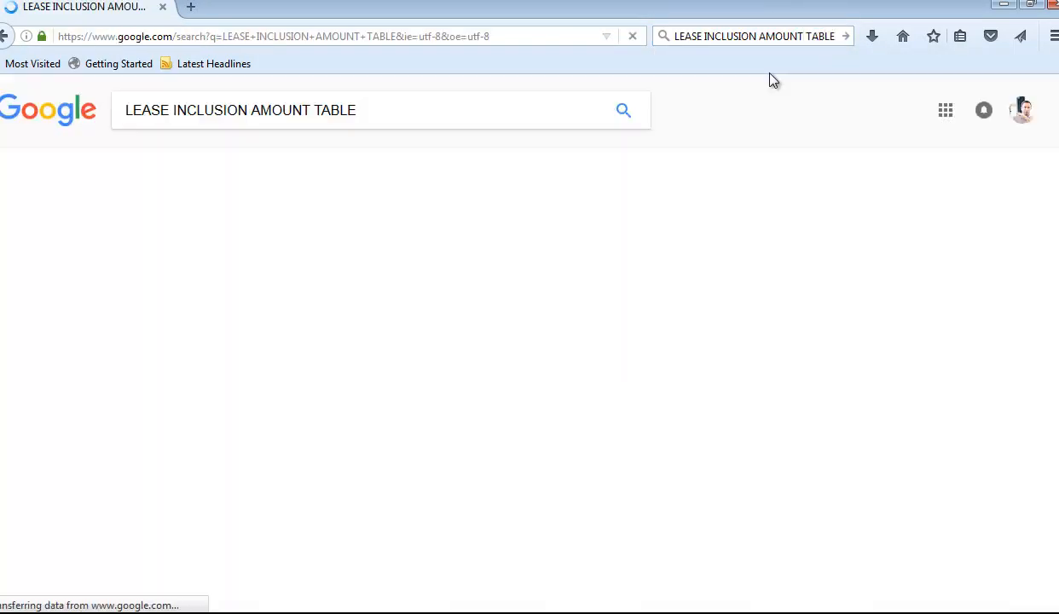